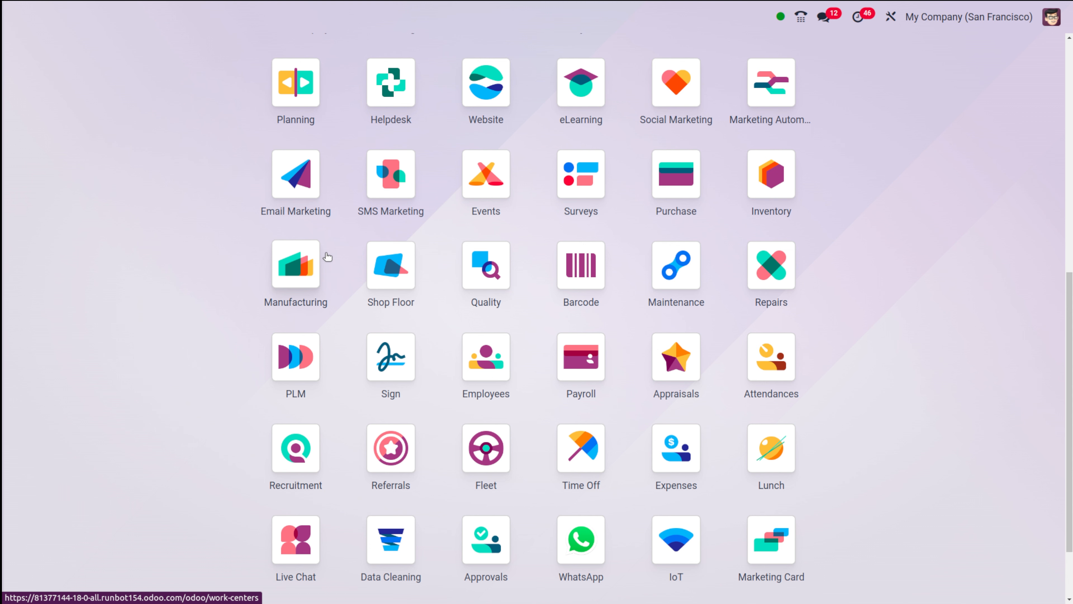
Open the Accounting app's Chart of Accounts
text(ac)
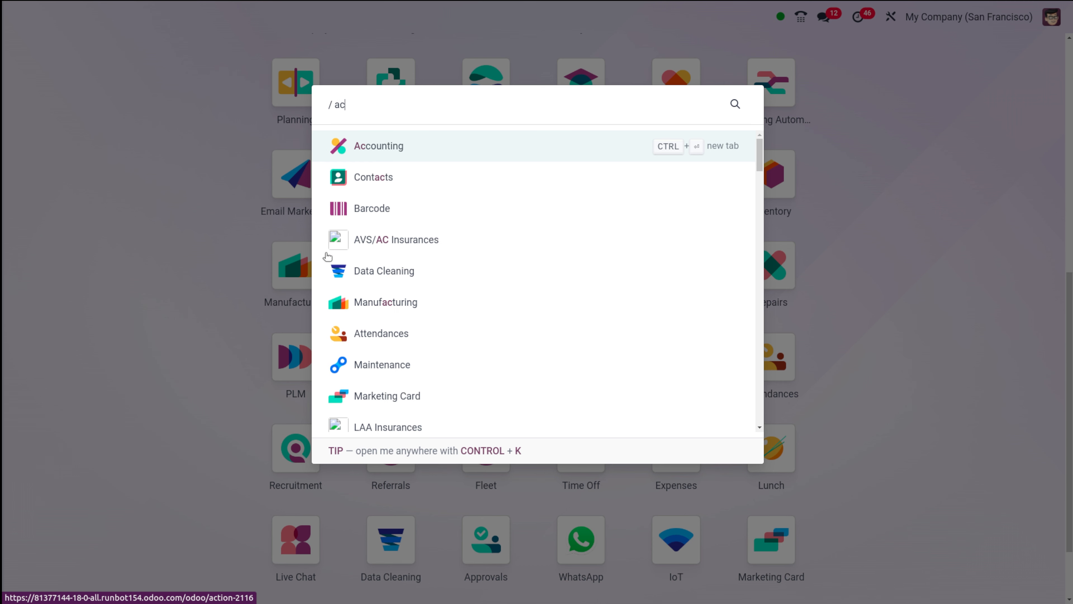
click(386, 152)
click(386, 151)
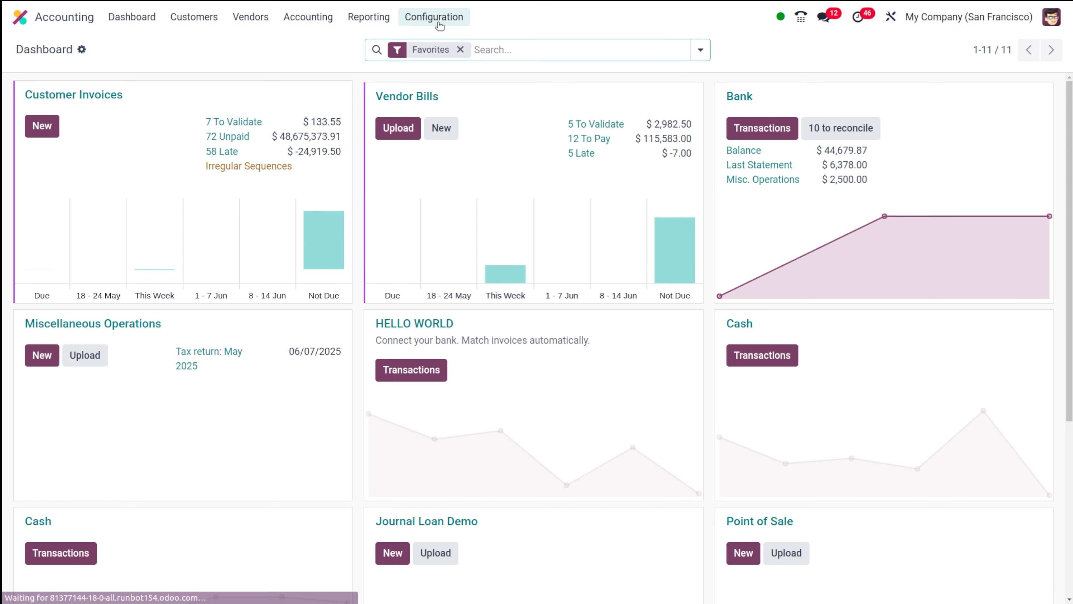
click(440, 26)
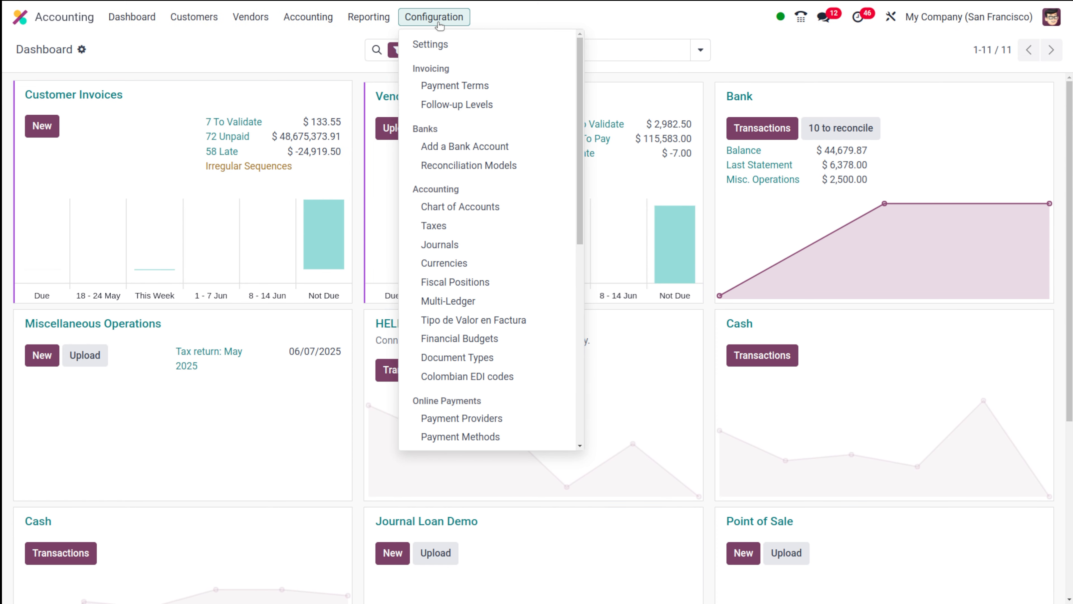
click(447, 207)
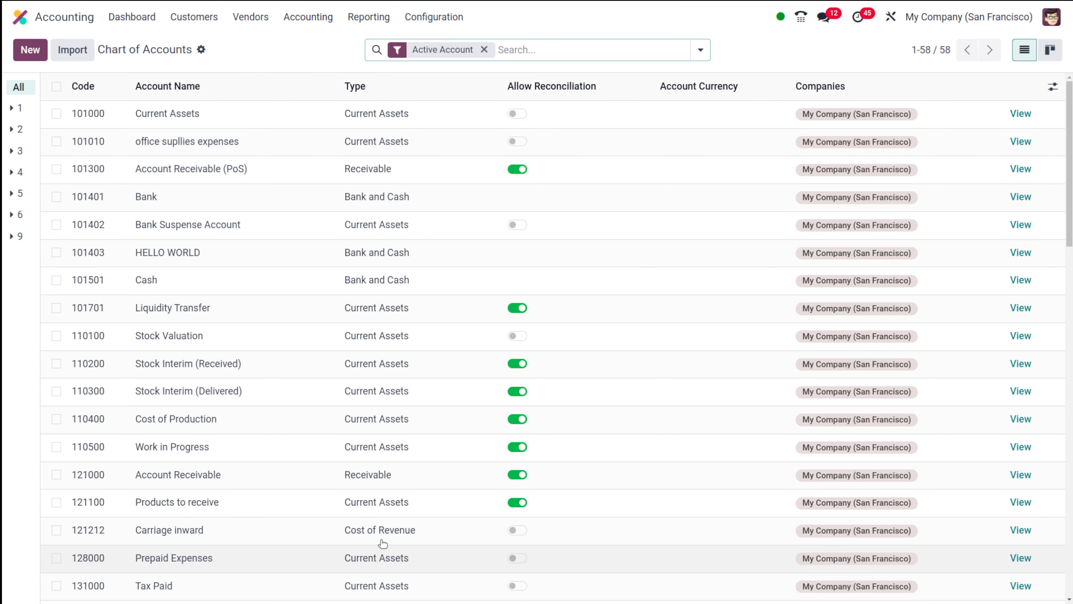
Examine the account list, its filter and grouping options, and the kanban layout, returning to the list view
scroll(382, 543, down, 15)
scroll(382, 544, up, 15)
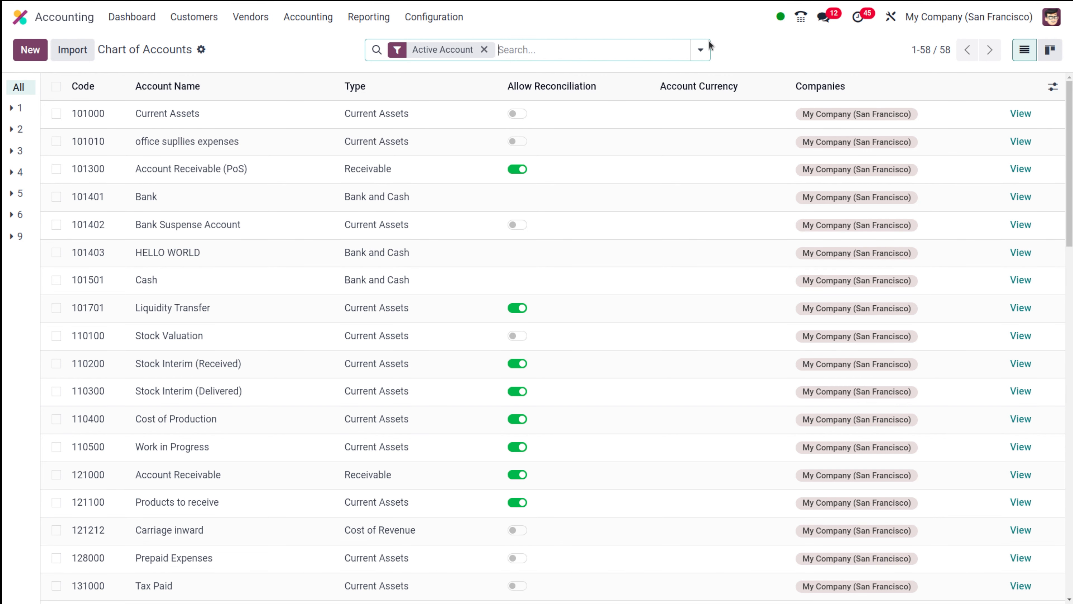
click(700, 52)
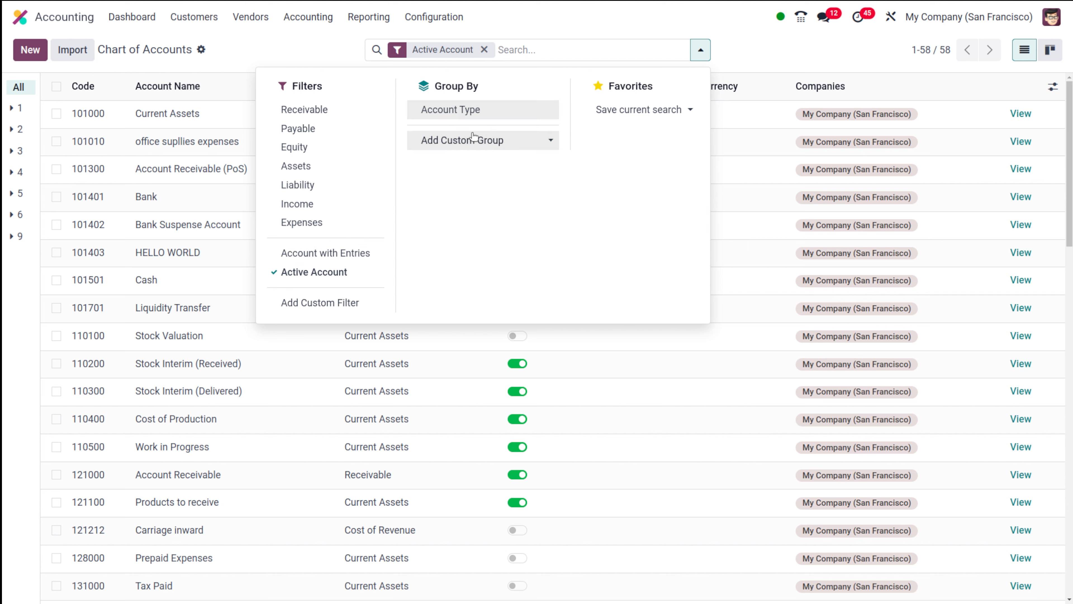
click(304, 44)
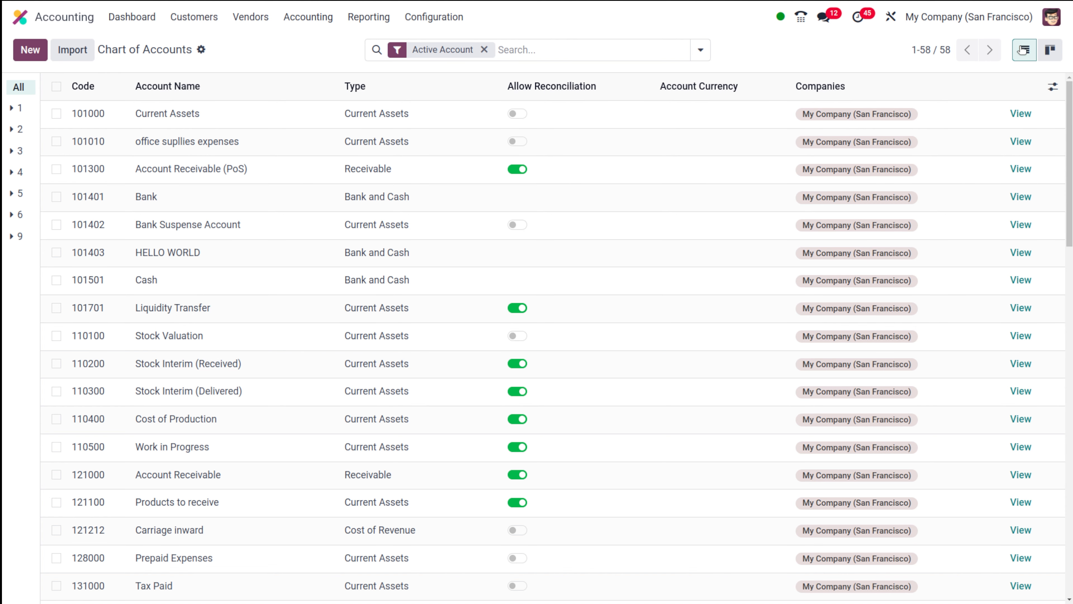
click(1050, 50)
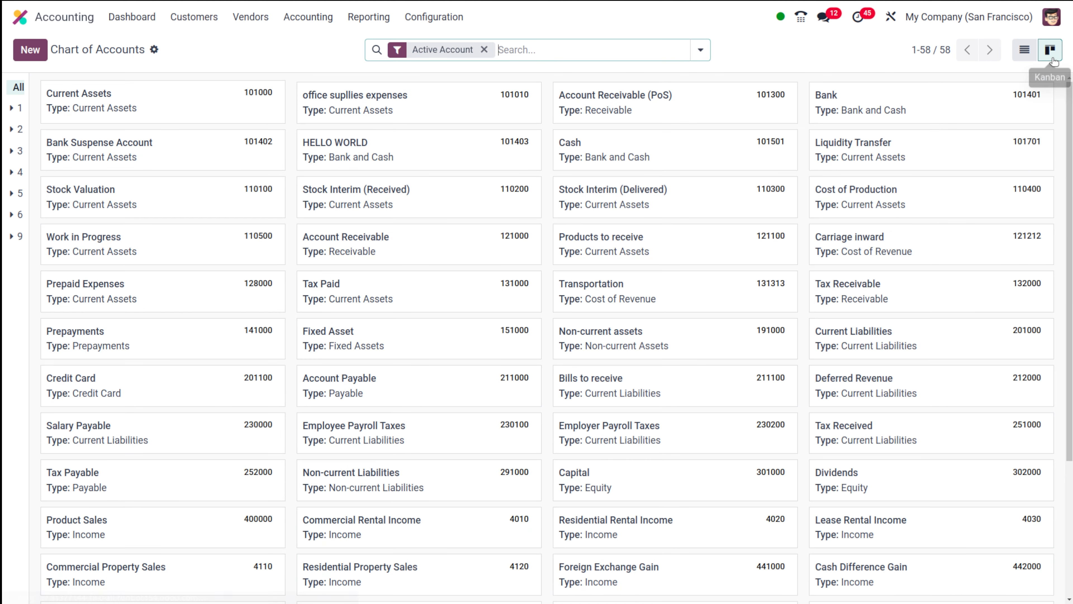
click(1026, 56)
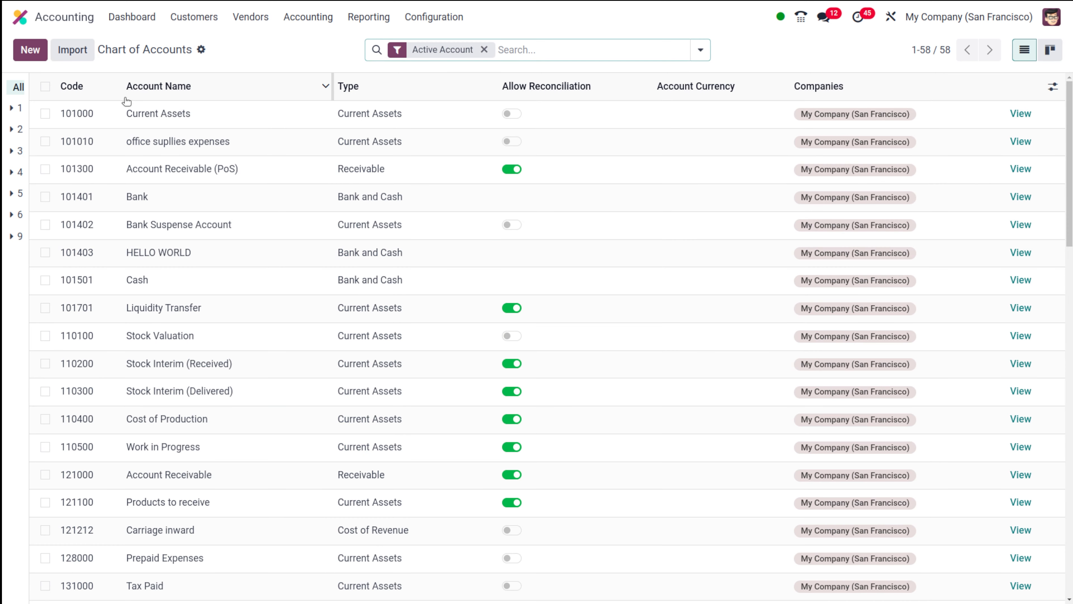
Add a new account with code 10101 and the name "Office supplies expense"
click(24, 56)
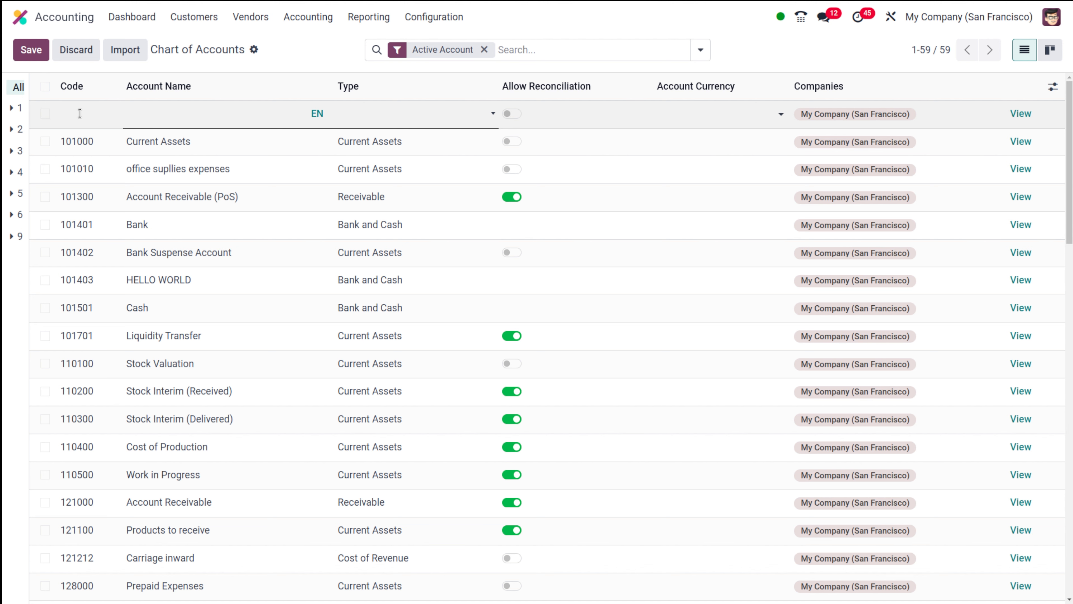
text(10101)
click(183, 115)
text(Office s)
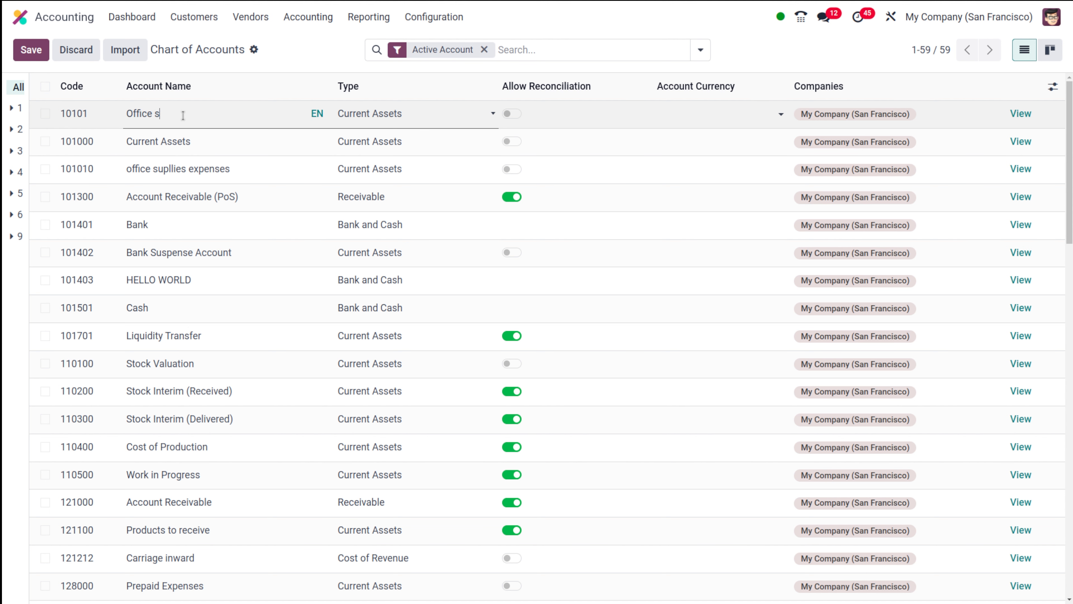
text(upllies)
key(Left)
key(Left)
key(Left)
key(Left)
key(Left)
text(\)
key(BackSpace)
key(BackSpace)
text(p)
key(Return)
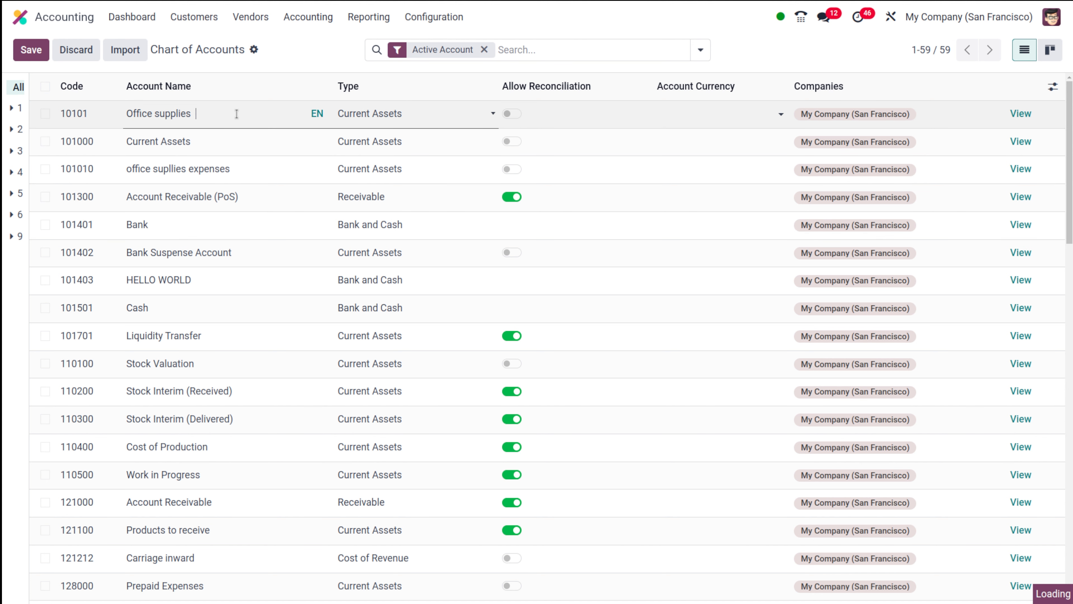
text(expense)
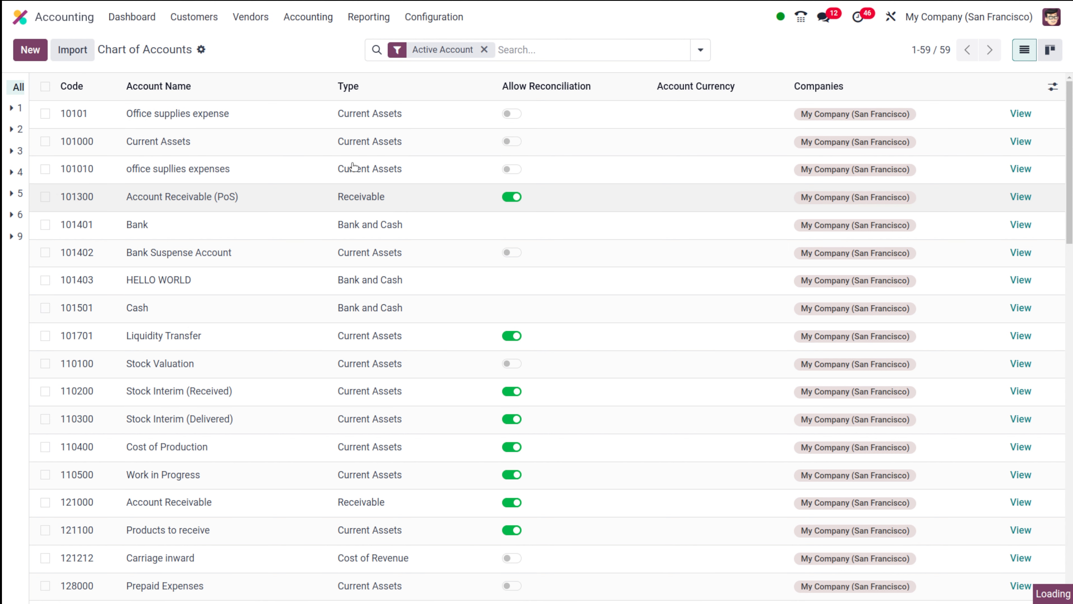
Examine the account types available for account 10101 without changing its type
click(378, 112)
click(418, 115)
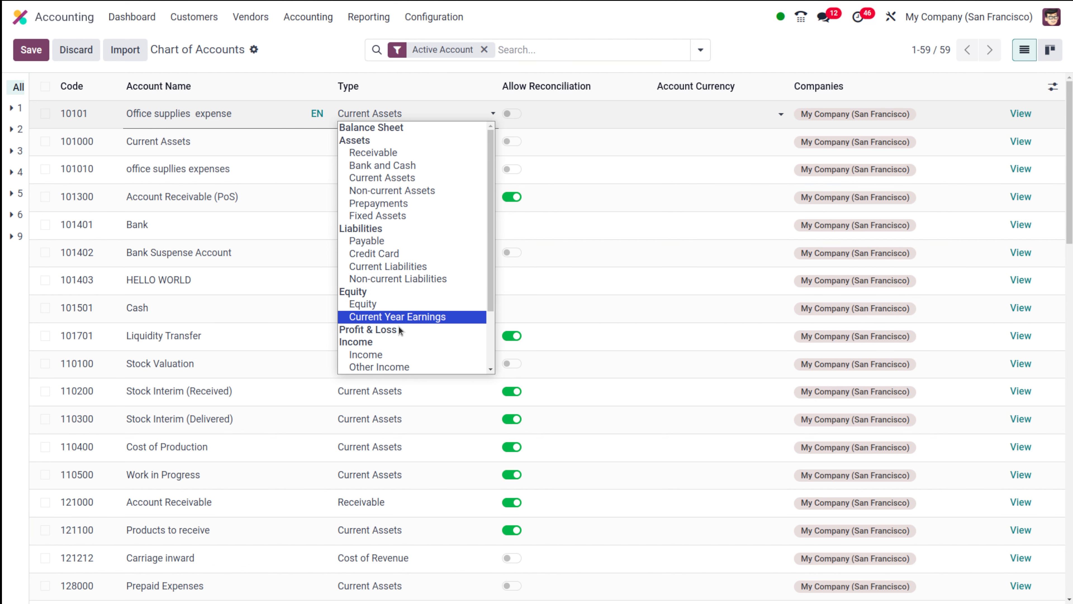
scroll(398, 274, down, 2)
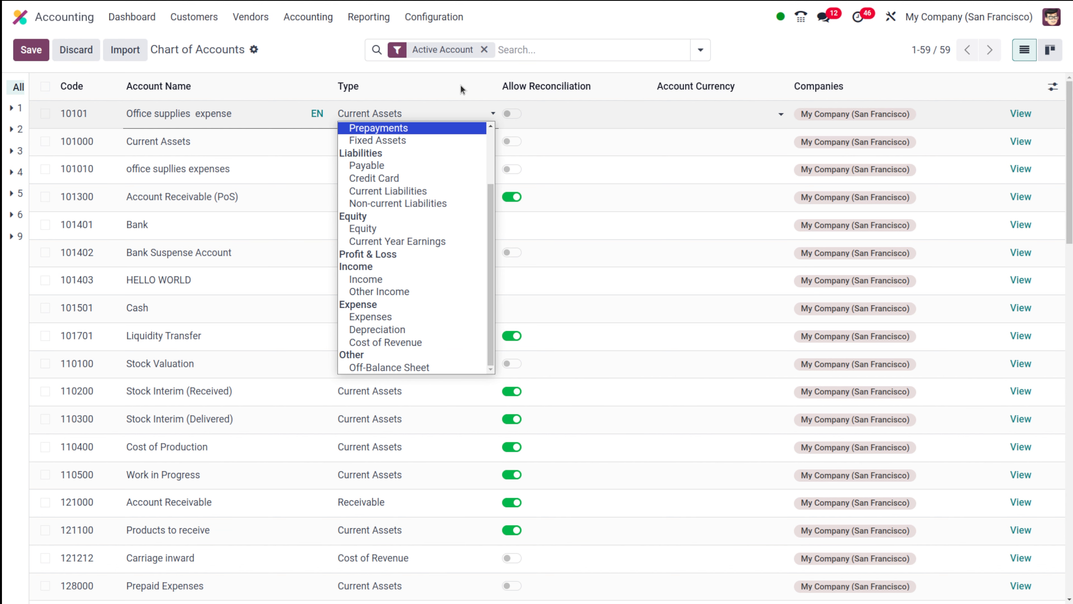
click(398, 78)
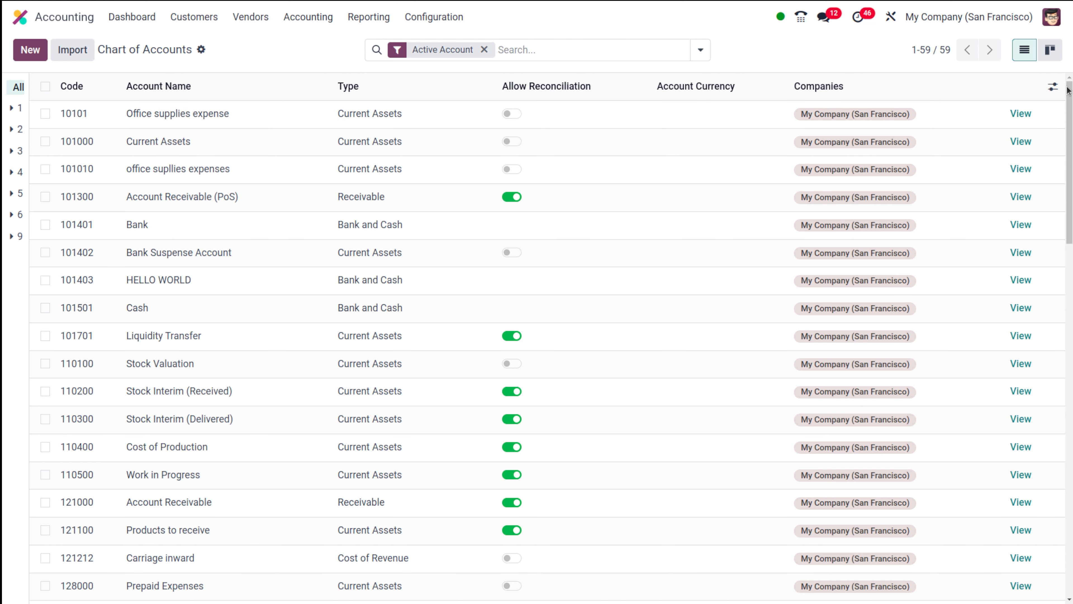
Show the Default Taxes and Tags columns in the account list
click(1053, 86)
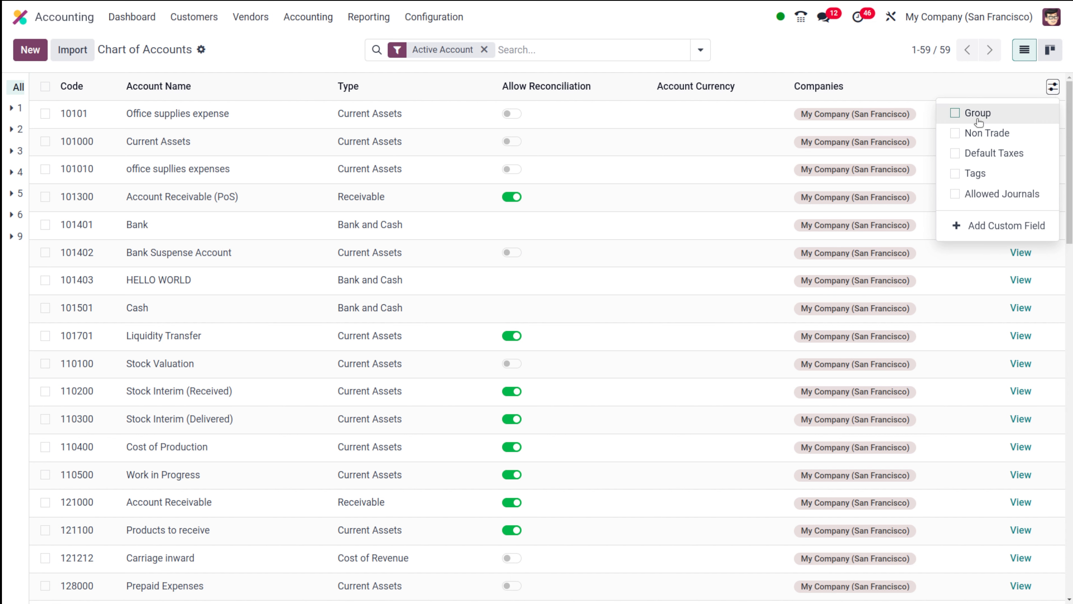
click(954, 154)
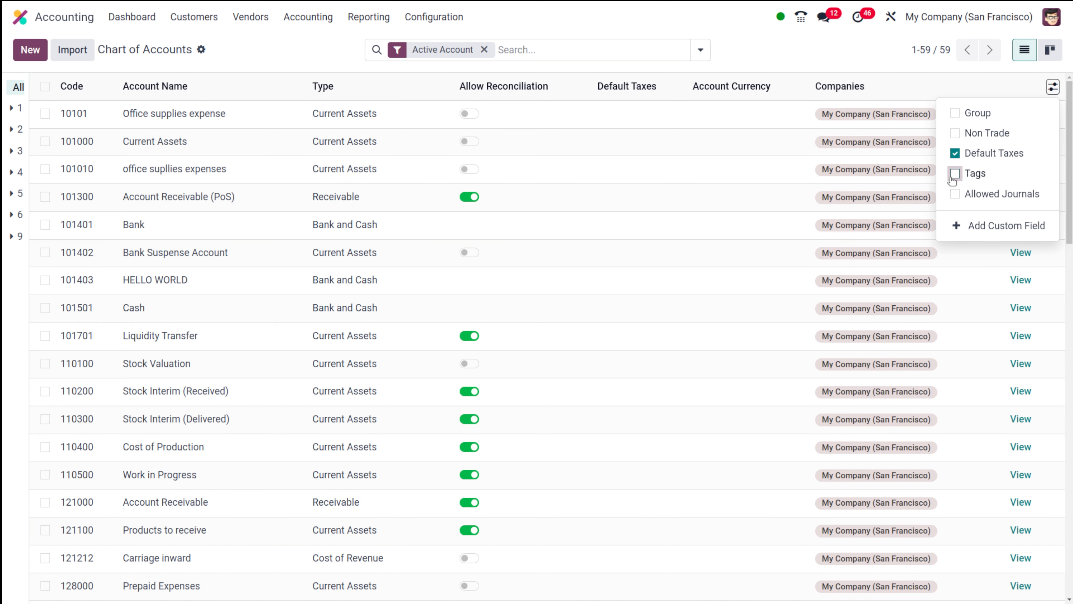
click(959, 177)
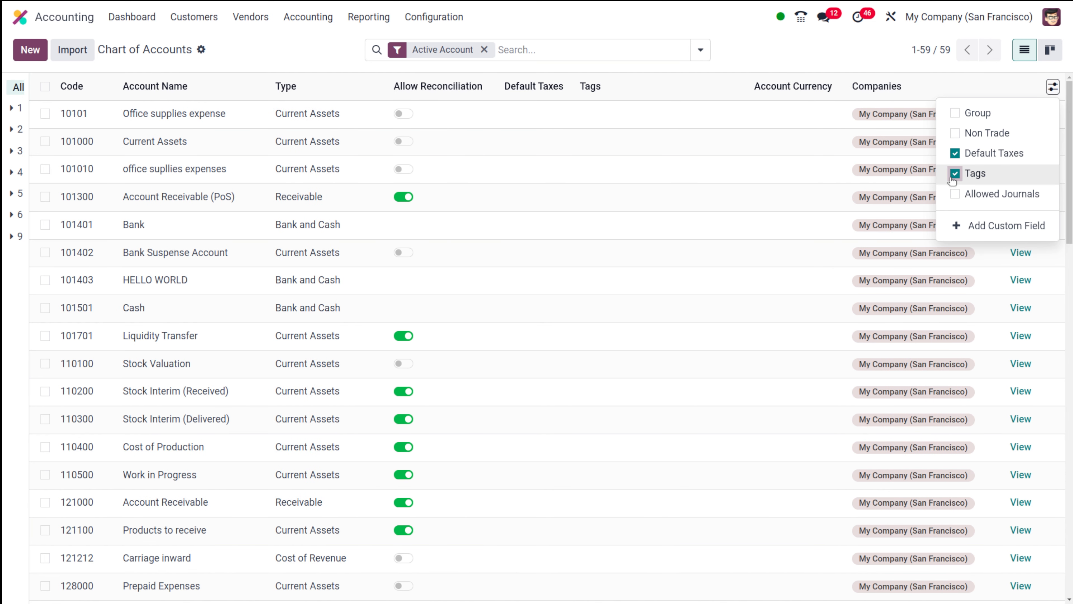
click(747, 42)
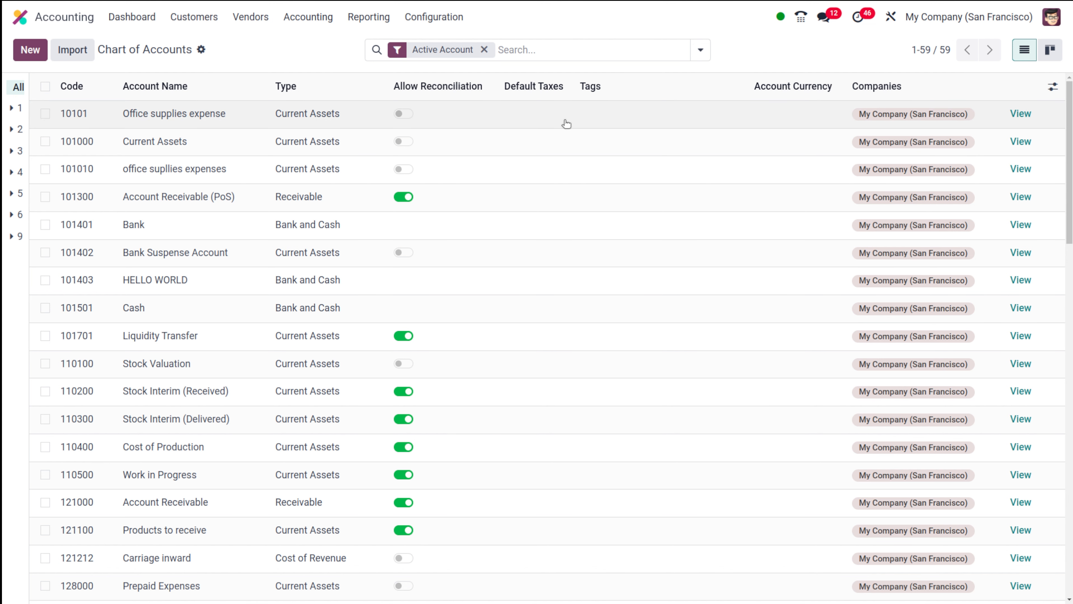
Check the default tax choices for account 10101 and tag the account with Operating Activities
click(535, 111)
click(535, 111)
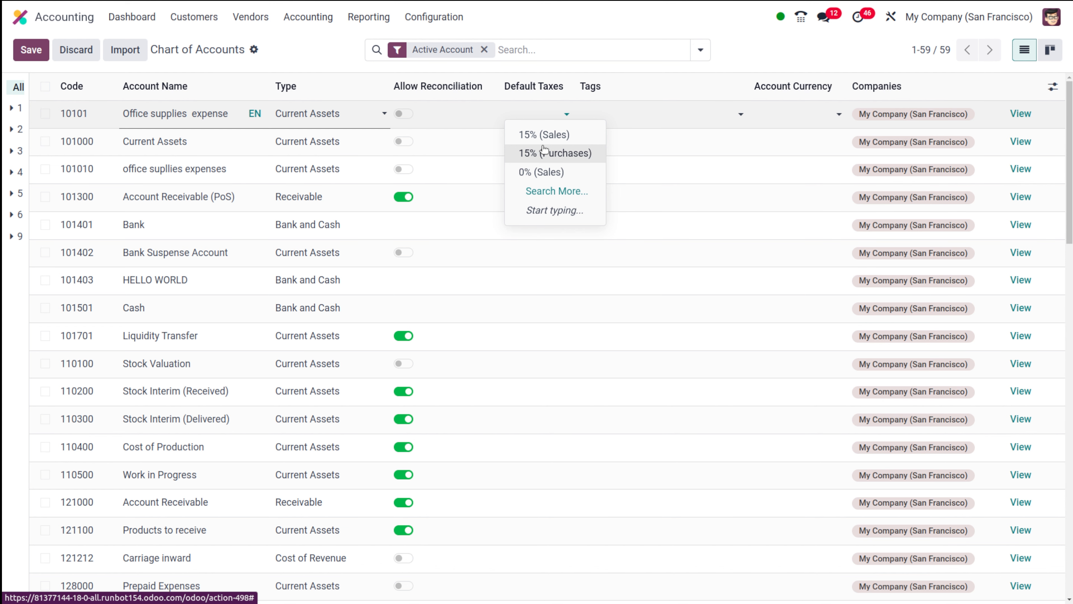
click(695, 126)
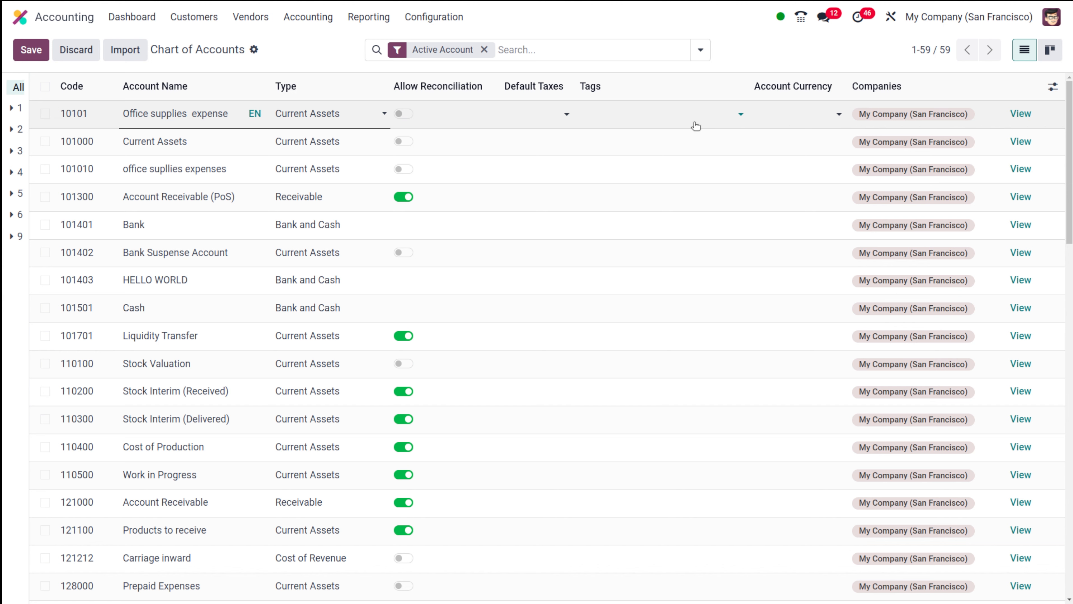
click(658, 112)
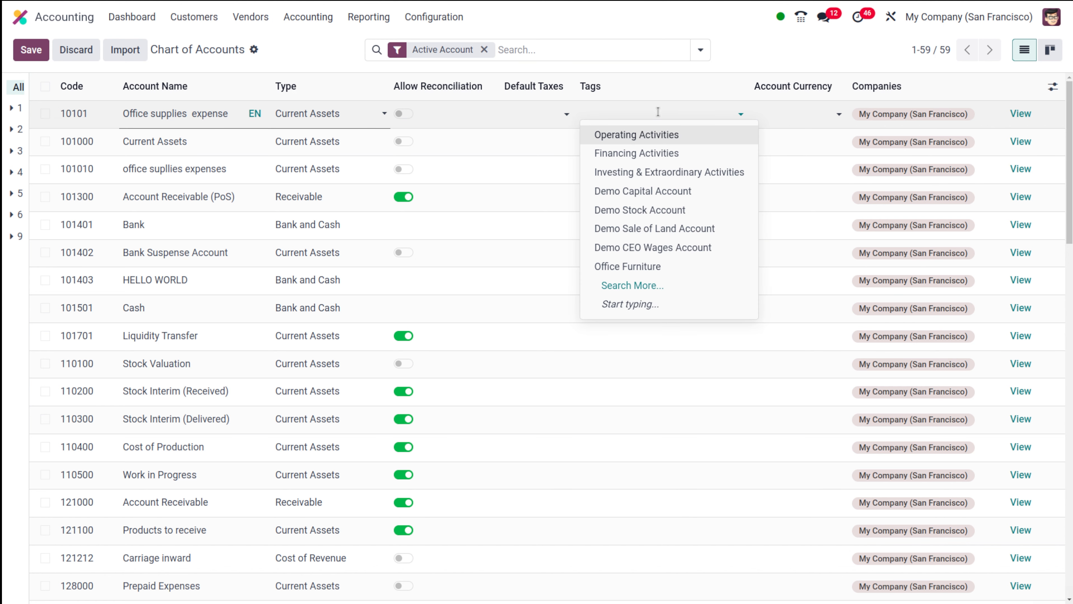
click(647, 143)
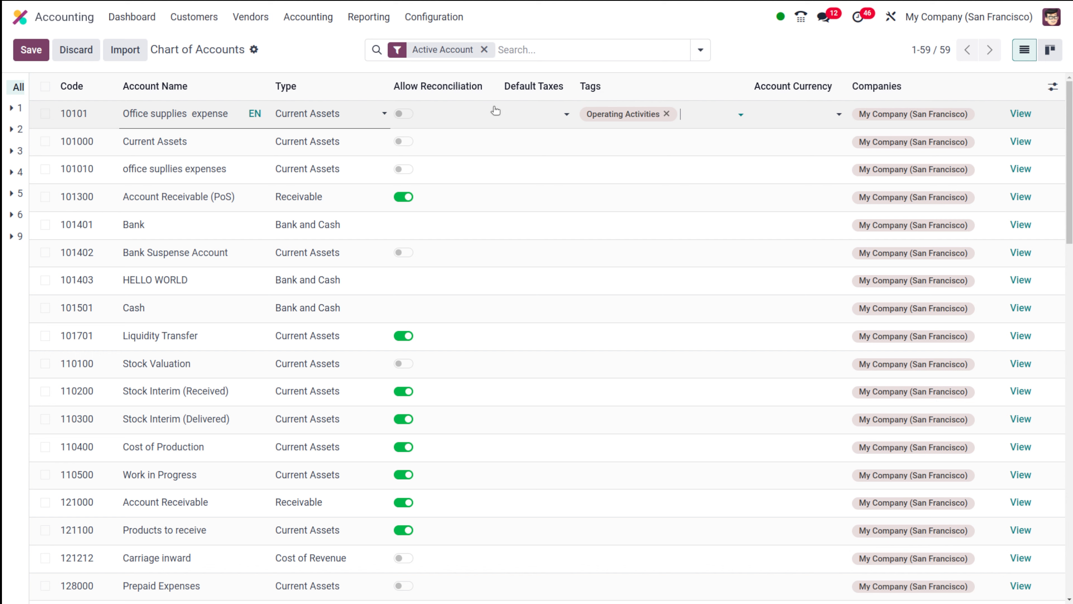
click(495, 114)
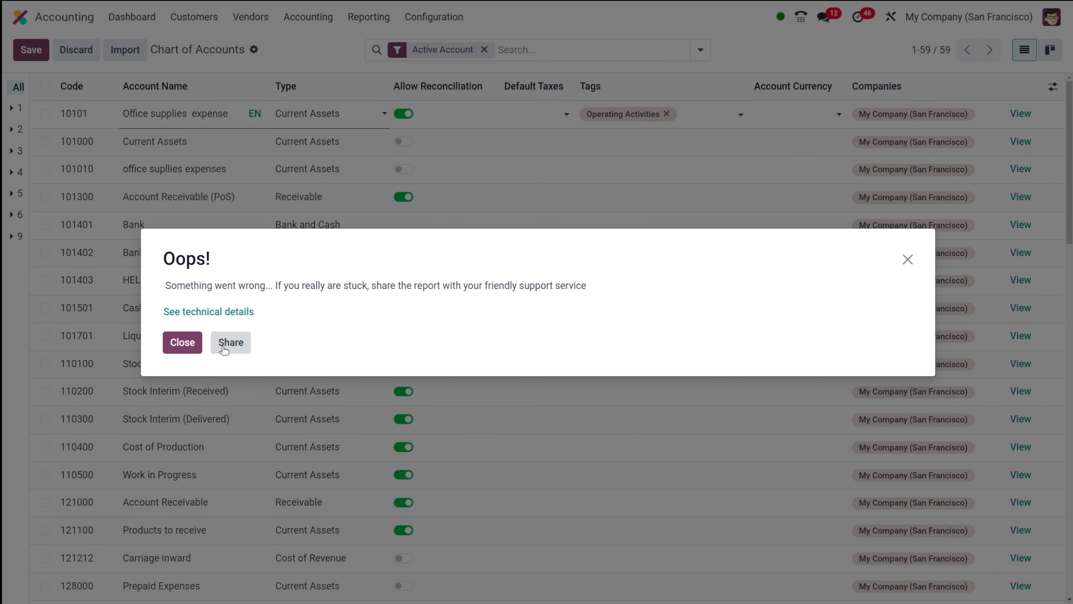
click(192, 348)
click(512, 113)
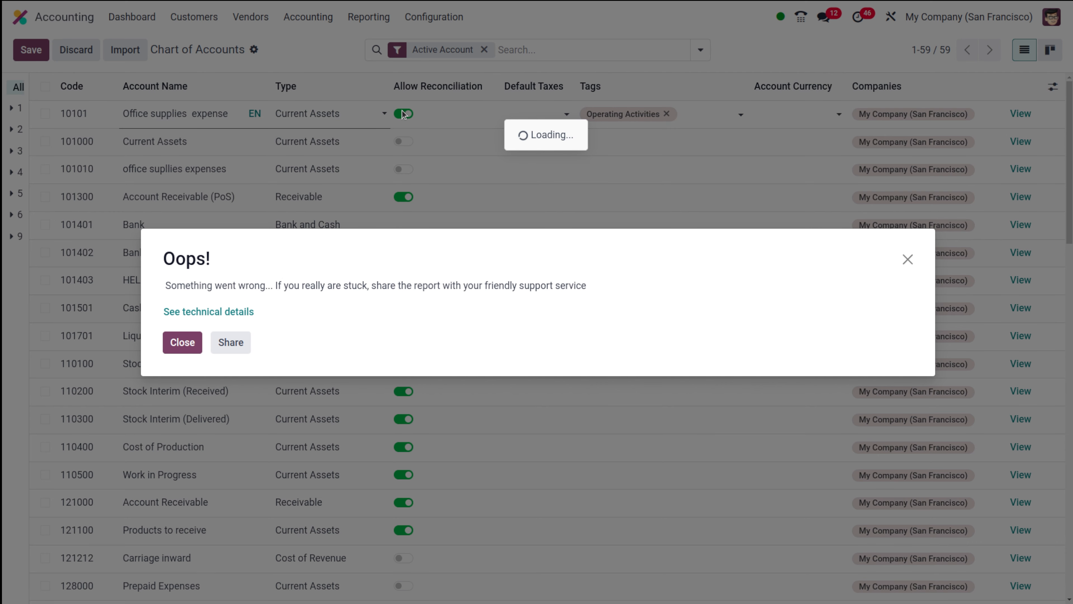
click(231, 342)
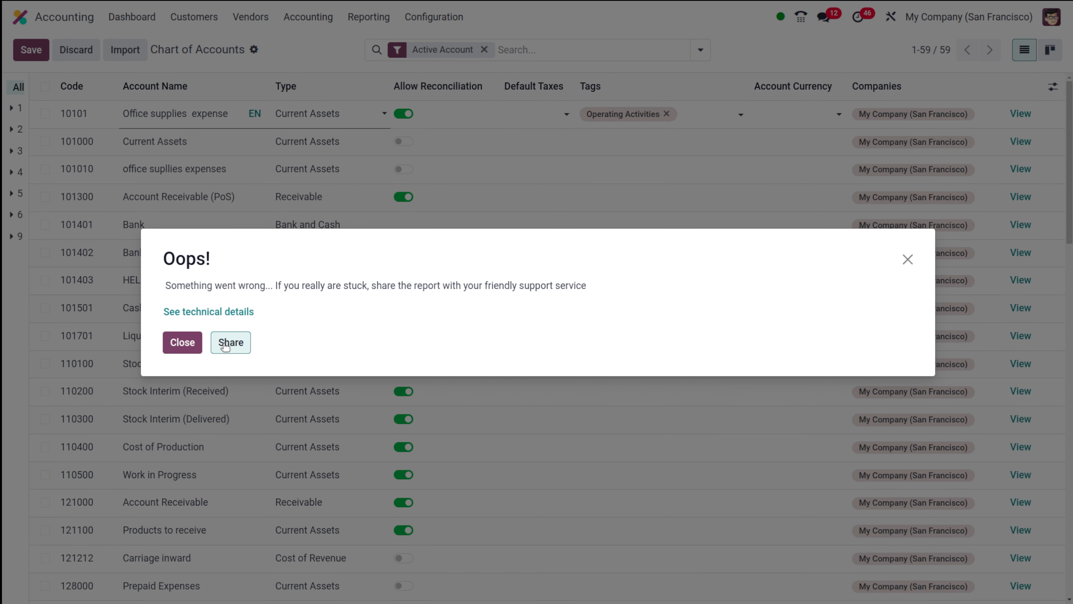
click(183, 343)
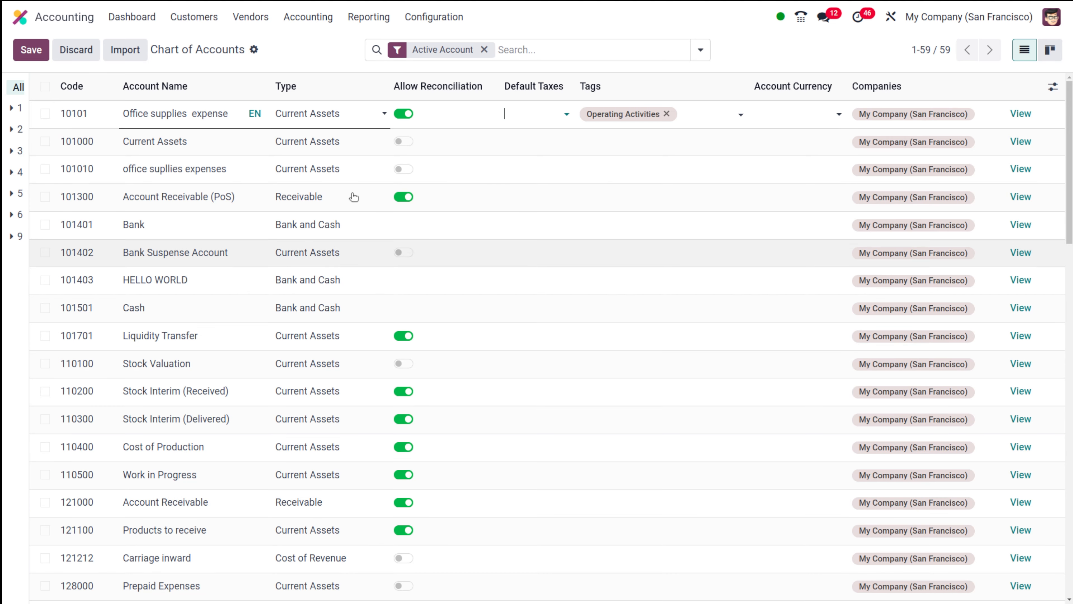
click(403, 114)
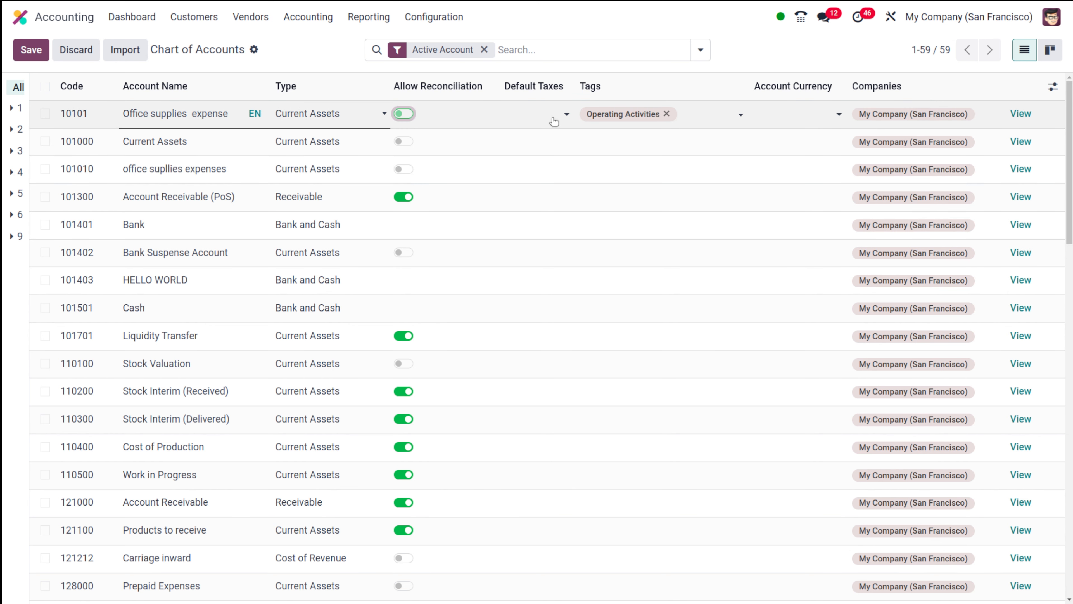
Set the default tax of account 10101 to 15% (Sales)
click(537, 113)
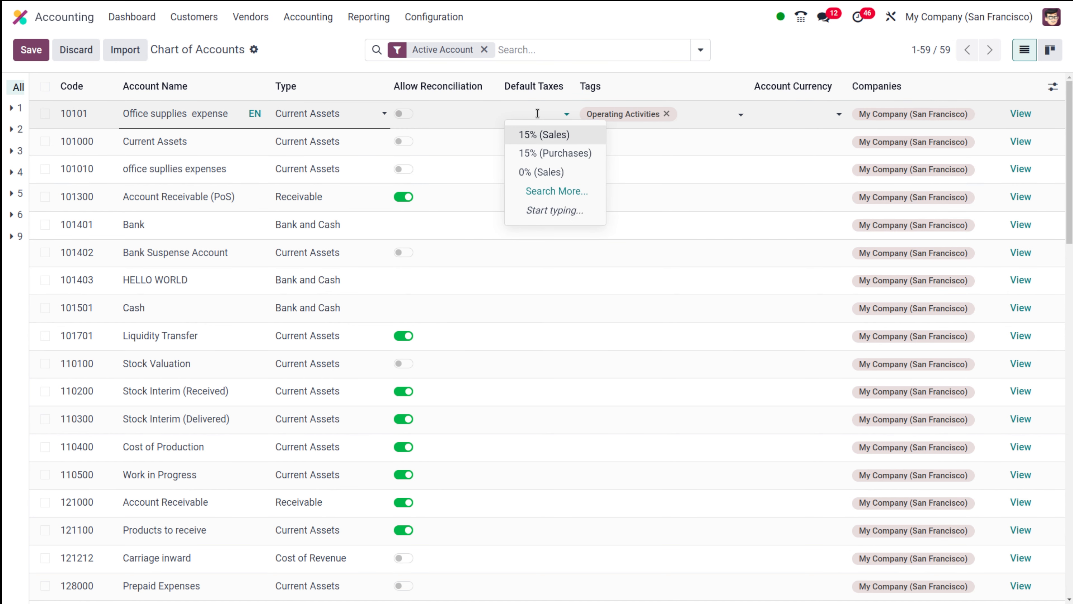
click(548, 133)
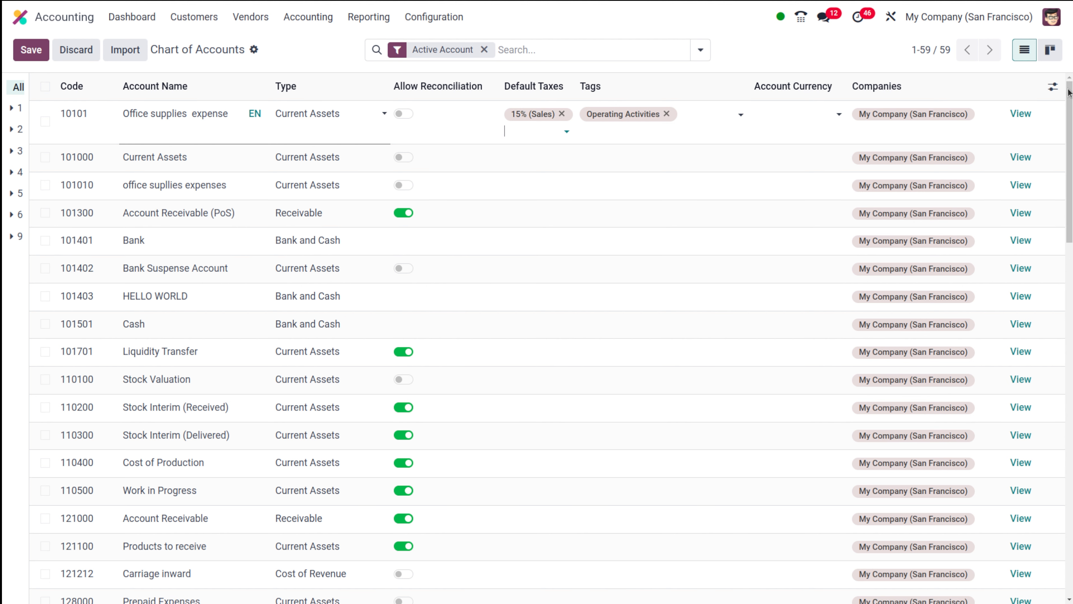
Show the Group column in the account list and reopen the row of account 10101 for editing
click(1053, 86)
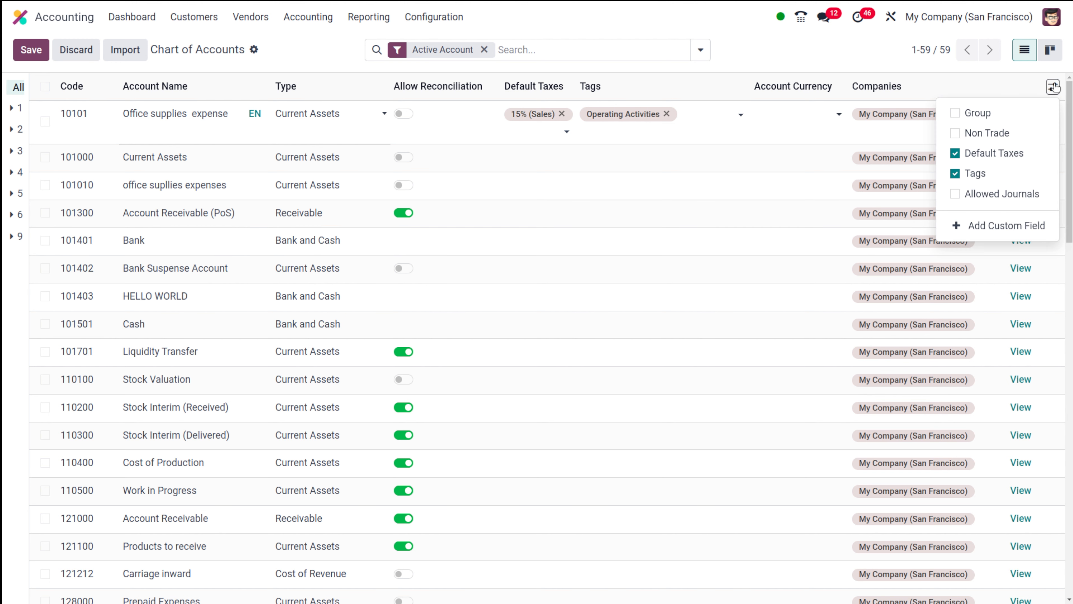
click(962, 113)
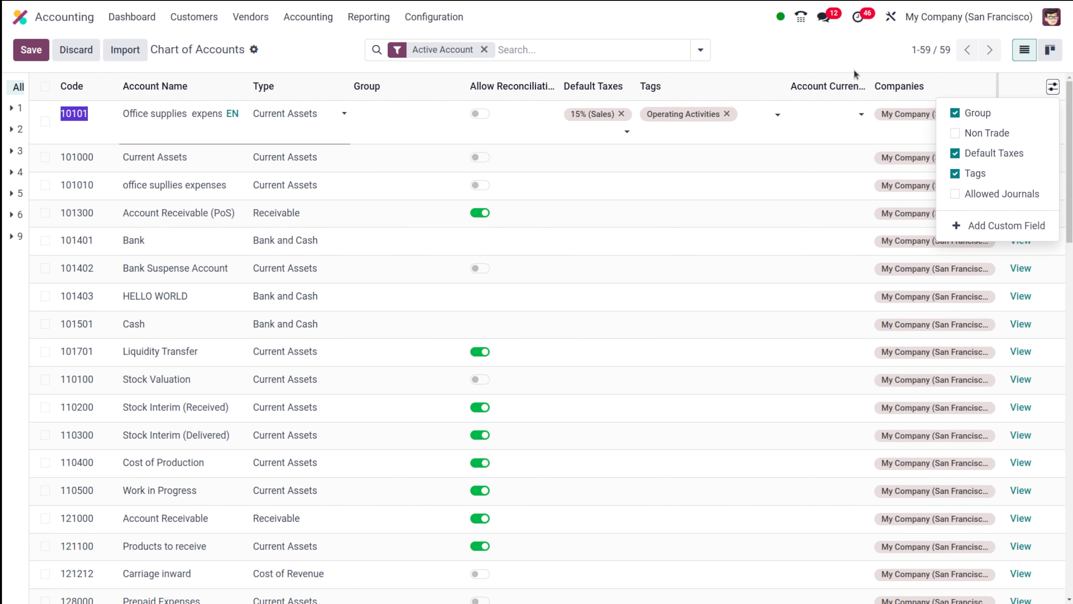
click(727, 63)
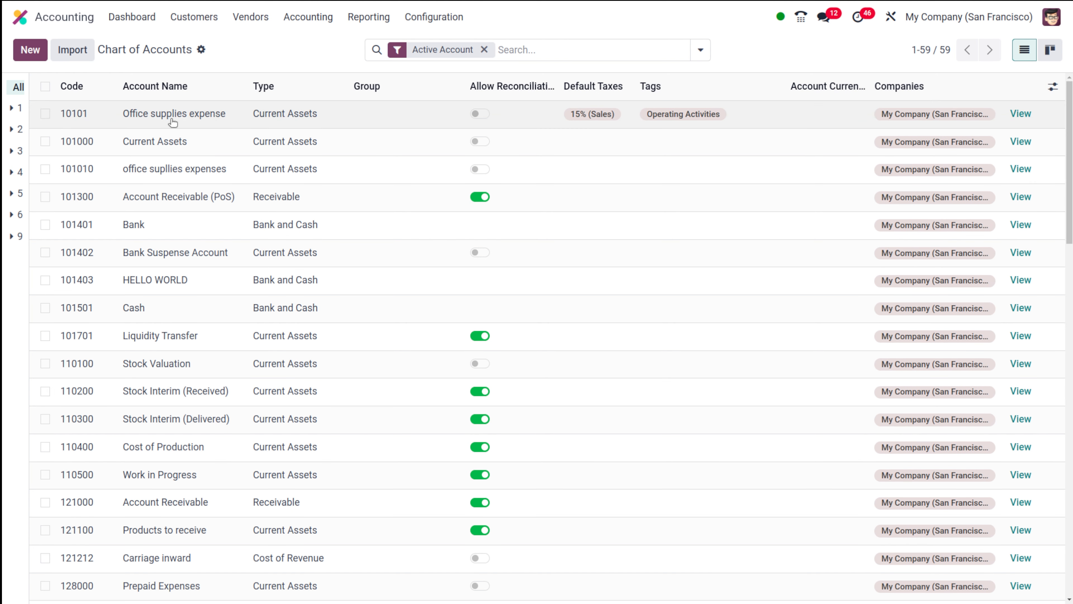
click(415, 122)
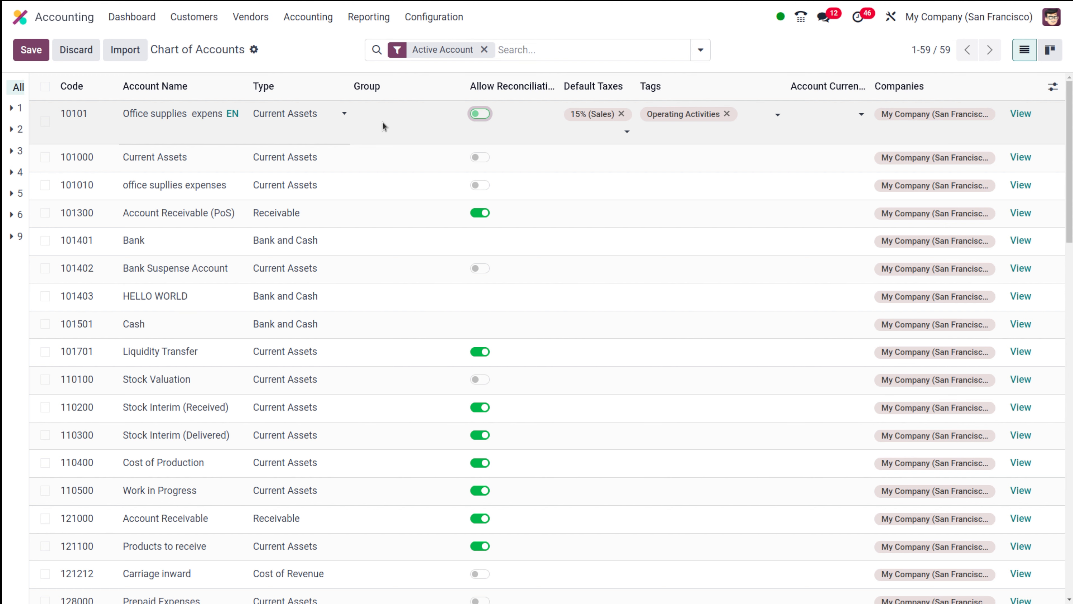
Leave the row of account 10101 and open the Trial Balance audit report
click(380, 169)
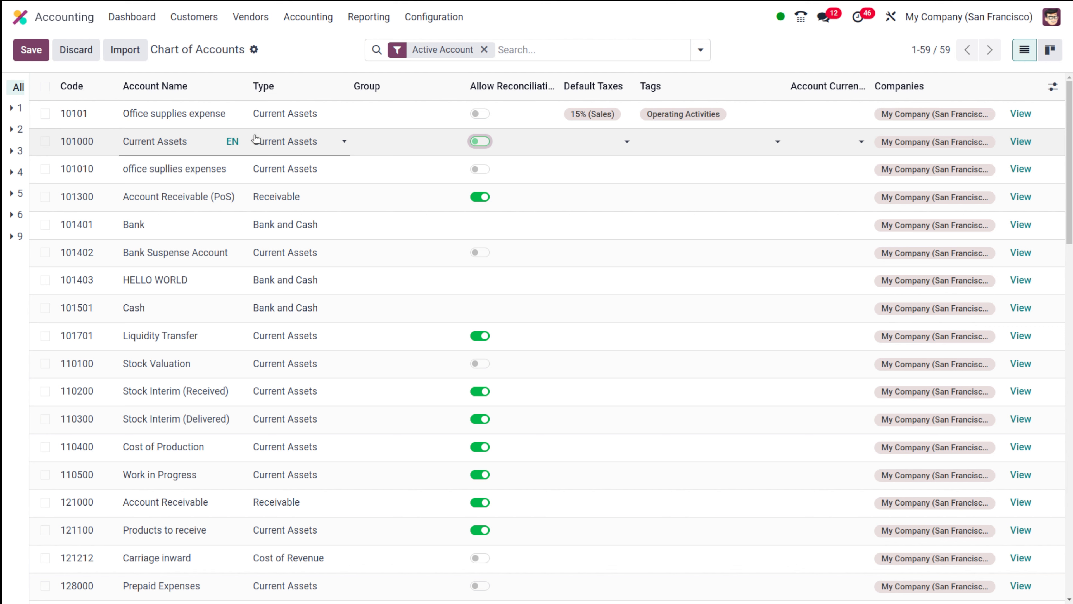
click(360, 14)
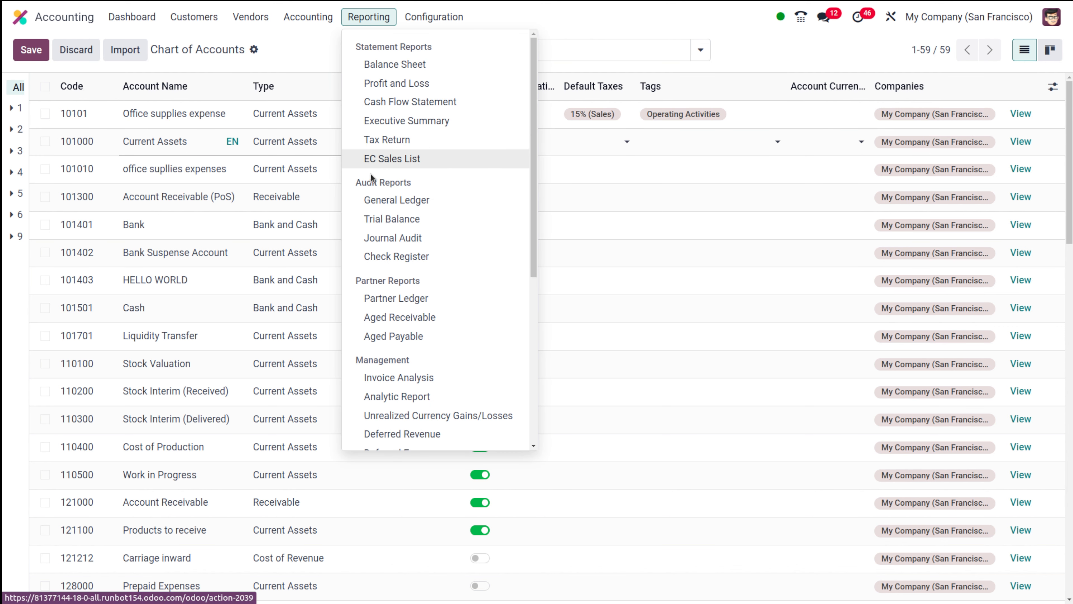
click(379, 220)
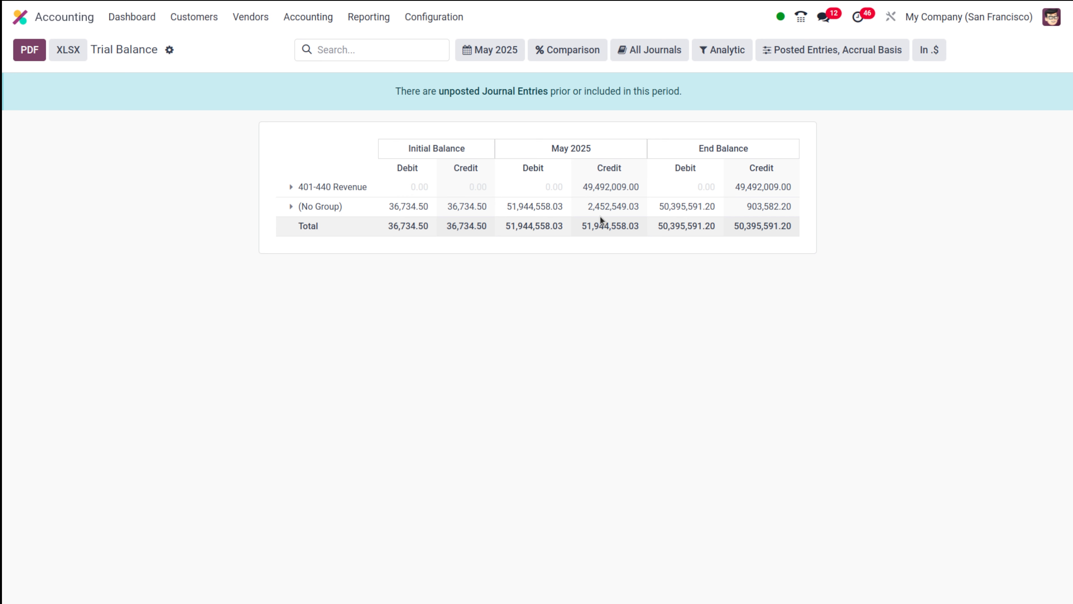
Switch the trial balance's Hierarchy and Subtotals option off and back on
click(824, 53)
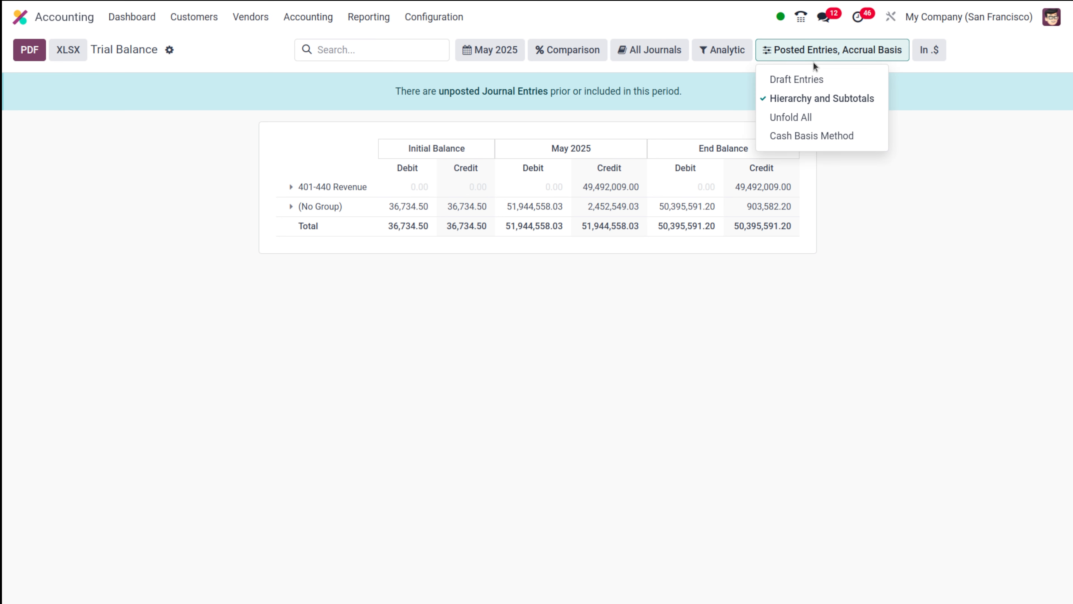
click(797, 100)
click(797, 99)
click(898, 253)
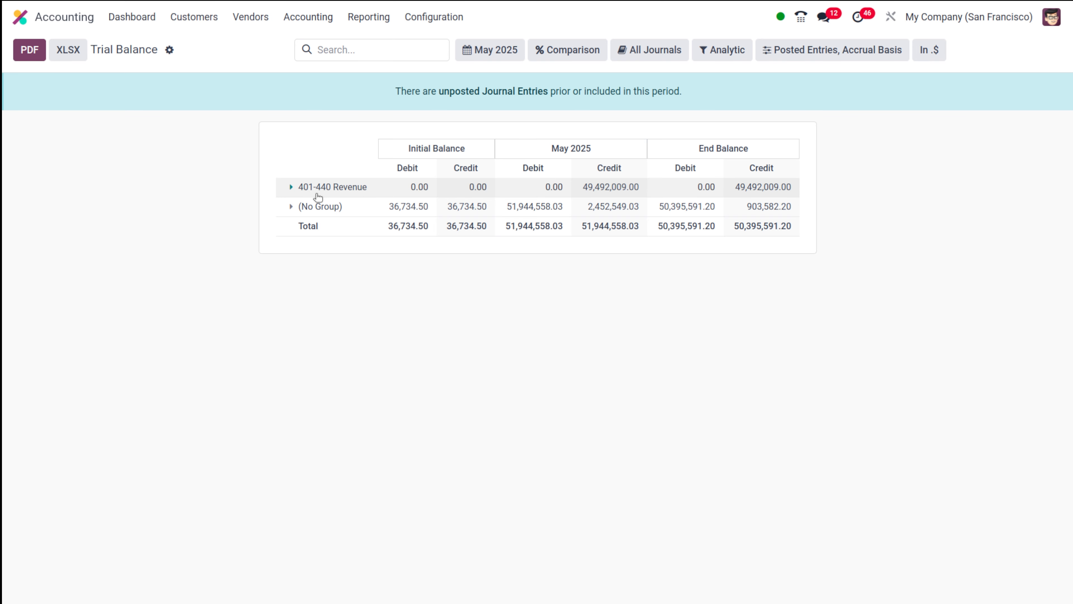
Expand the 401-440 Revenue and (No Group) groups in the trial balance and review the accounts listed under them
click(290, 187)
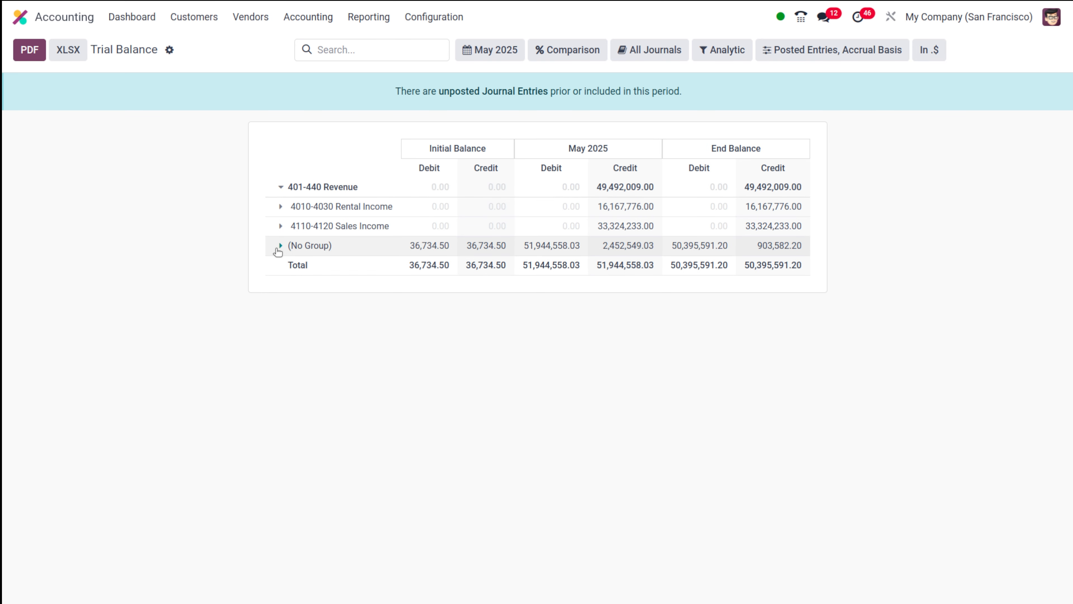
click(280, 246)
scroll(296, 401, down, 1)
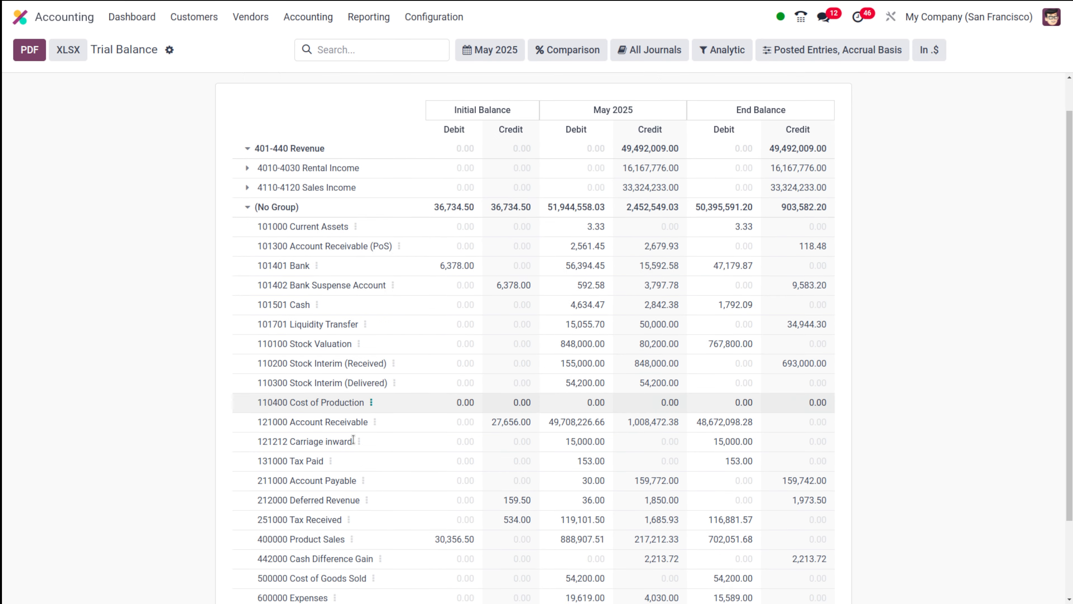
scroll(296, 402, up, 1)
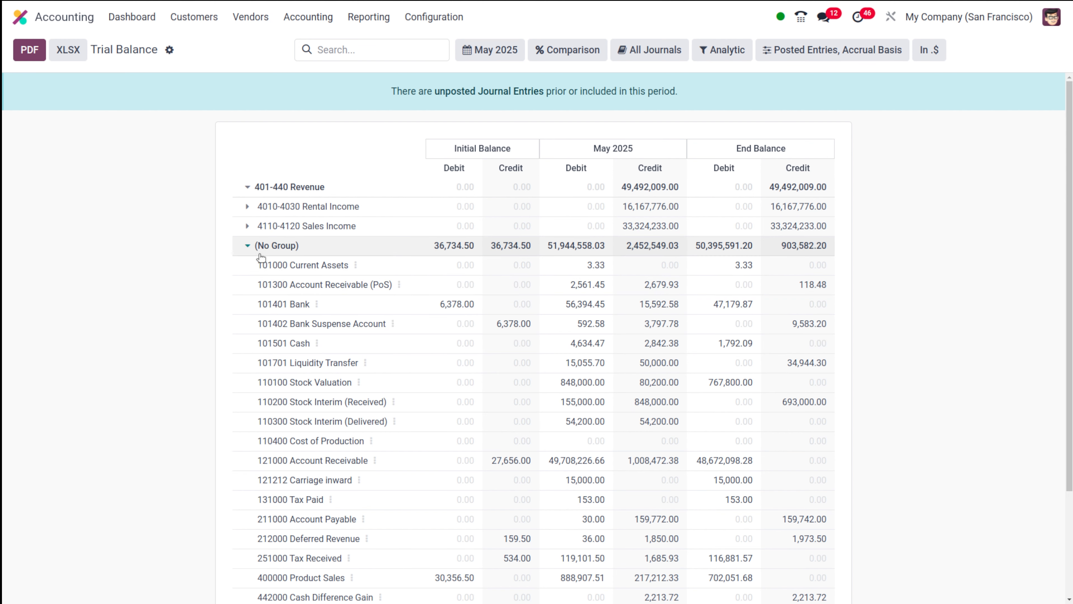
Expand the 4010-4030 Rental Income subgroup to examine its accounts, and collapse the (No Group) section
click(248, 207)
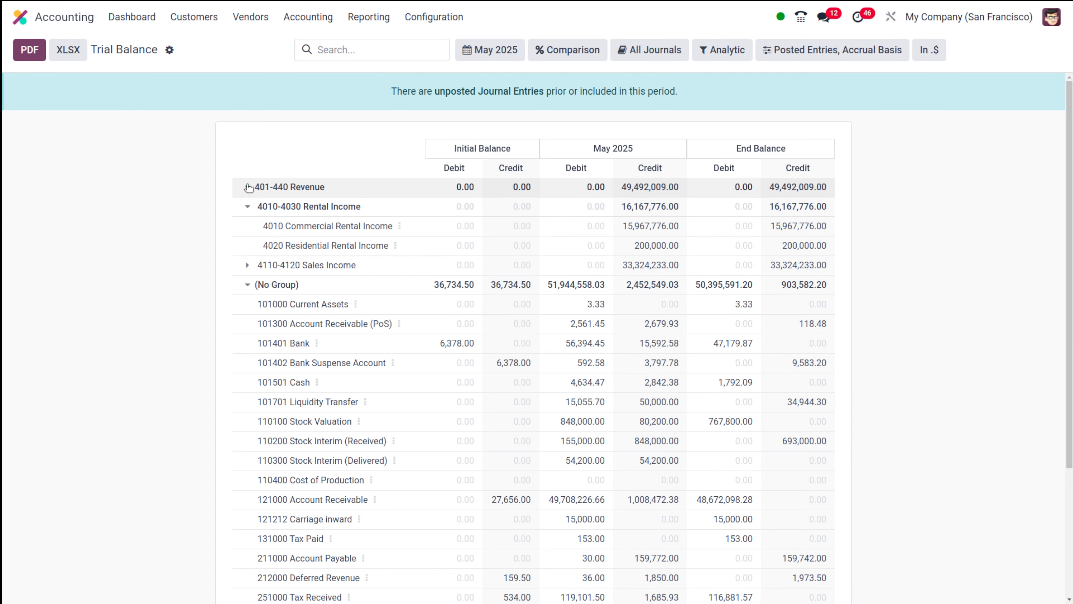
scroll(323, 397, down, 5)
scroll(323, 396, up, 5)
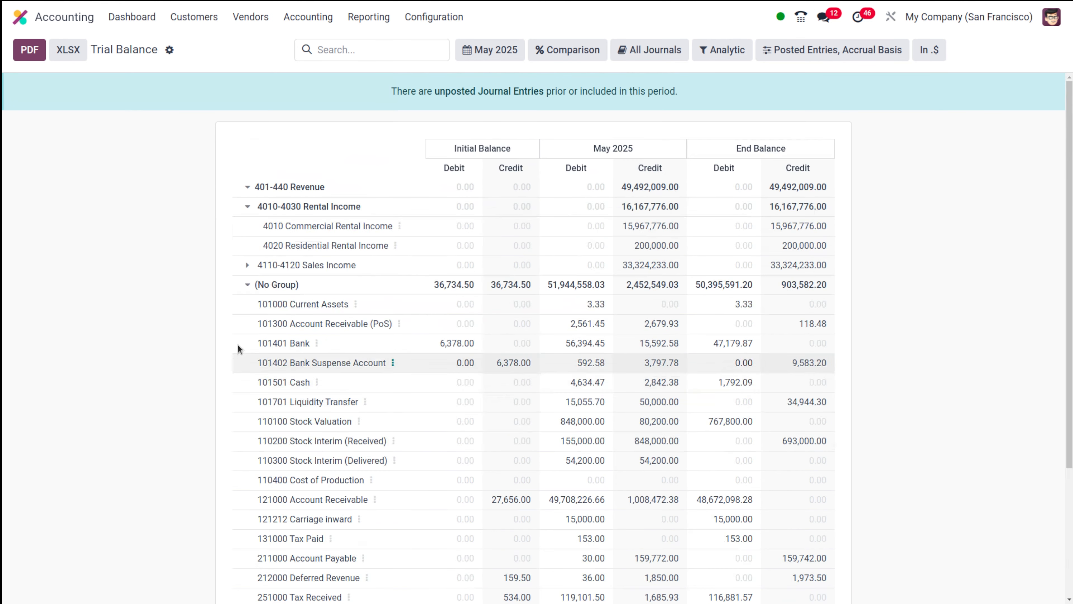
click(249, 285)
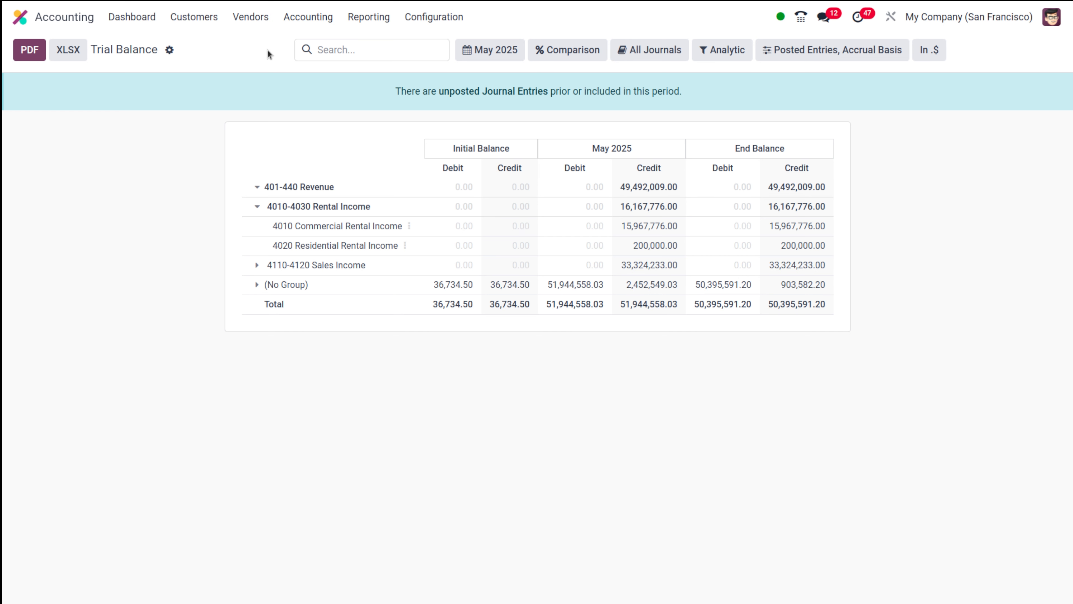
Return from the trial balance to the chart of accounts
click(433, 17)
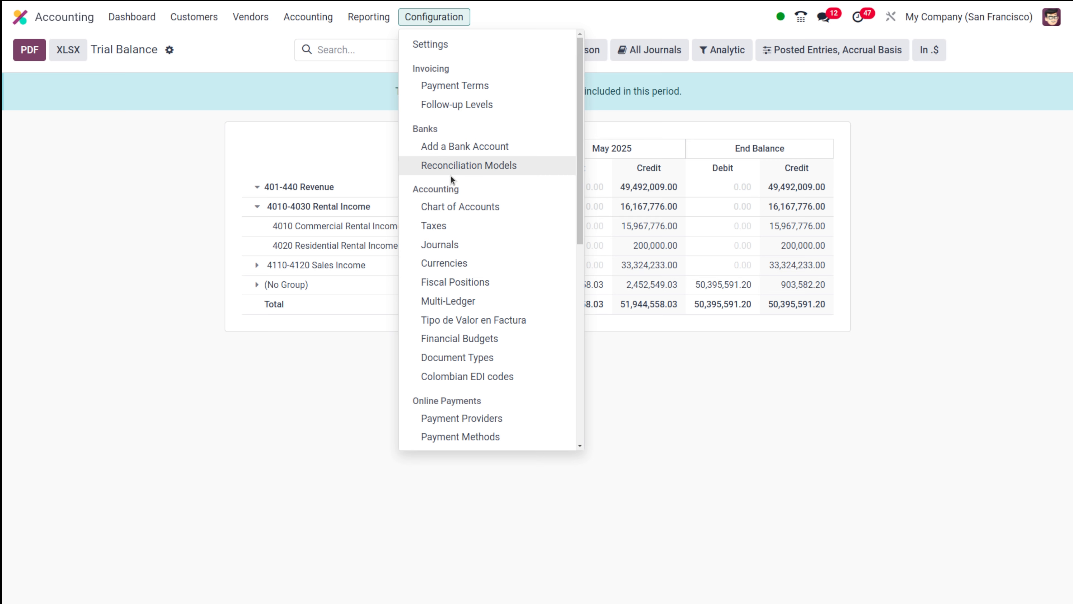
click(453, 204)
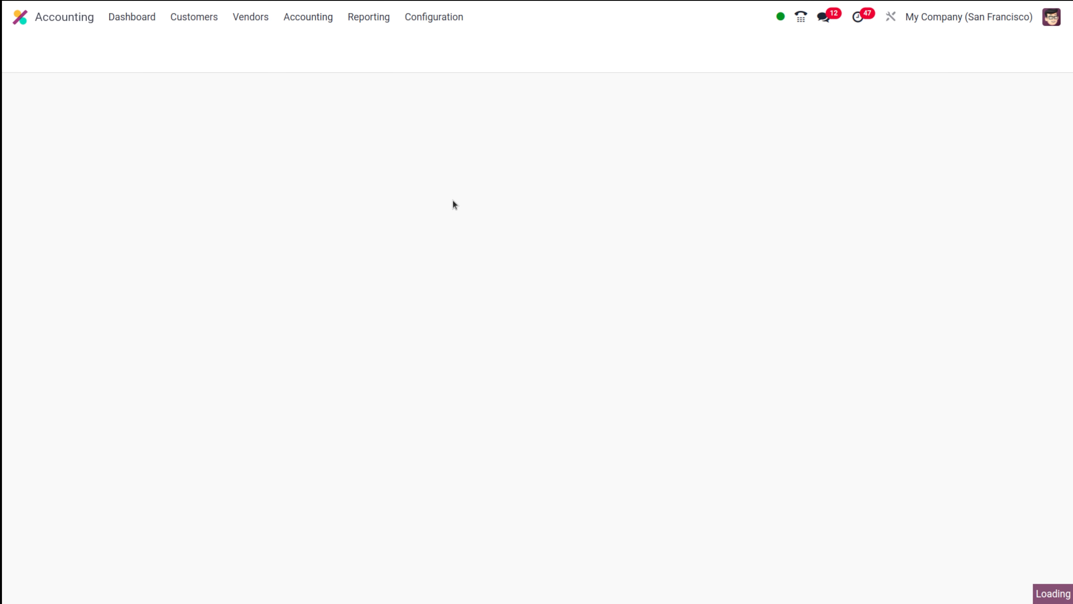